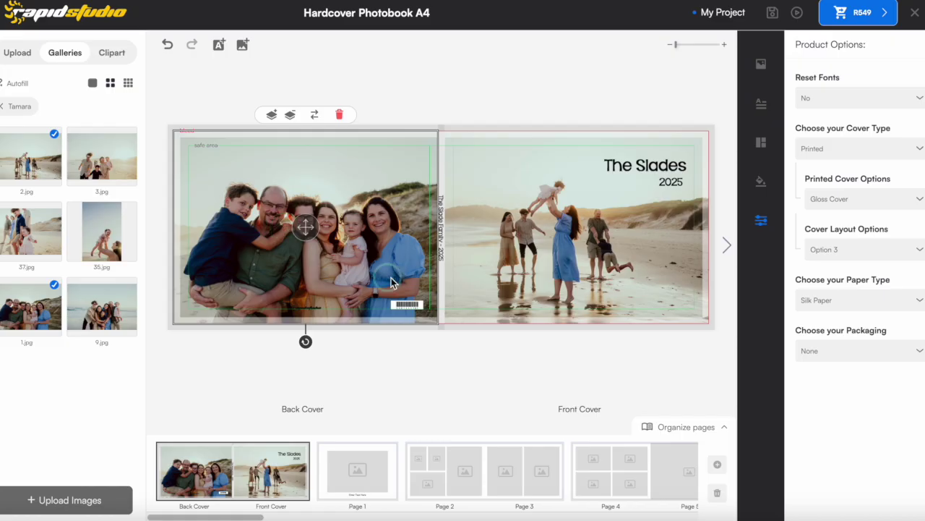
Step: Switch the cover layout of the beach family photobook to Option 2, followed by Option 1
left_click(919, 249)
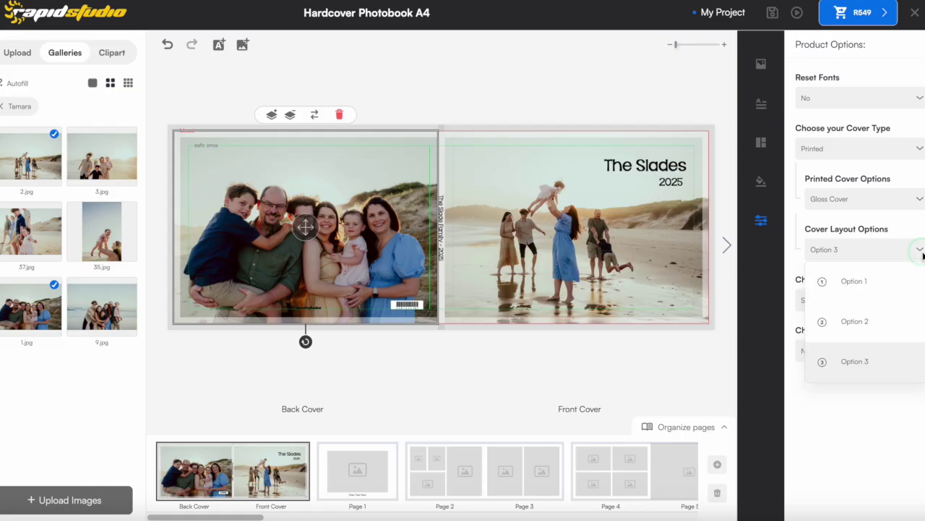
left_click(882, 318)
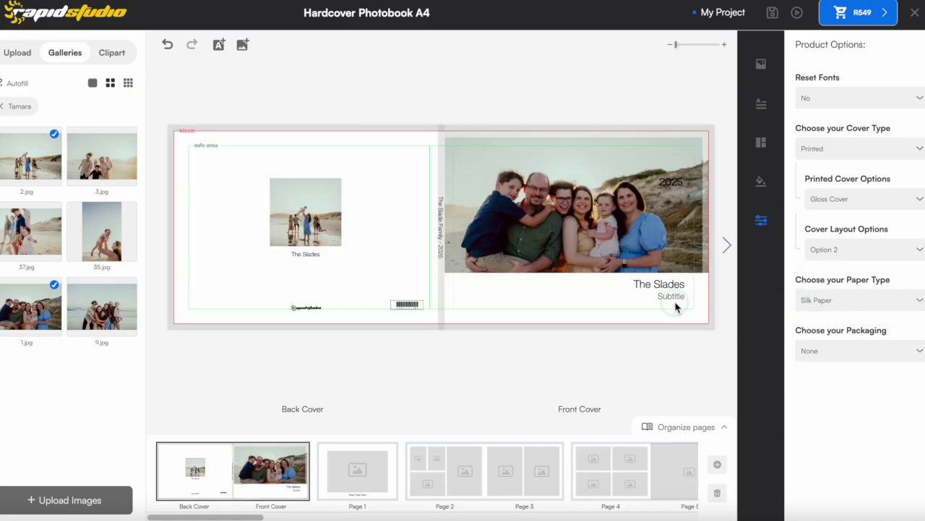
left_click(621, 327)
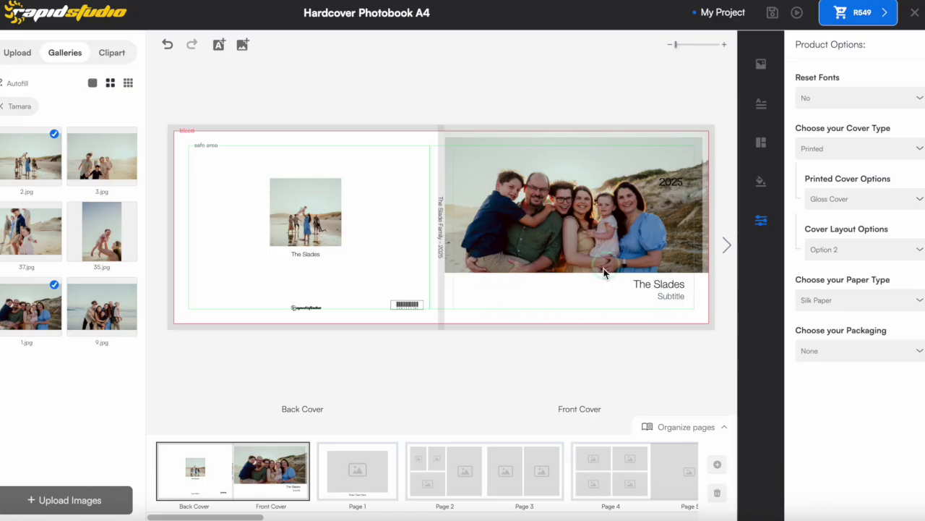
left_click(666, 303)
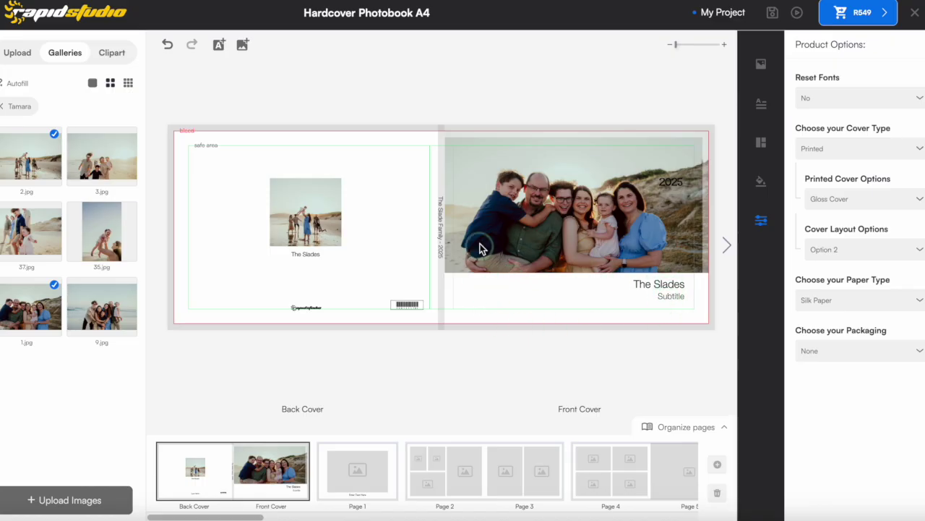
left_click(915, 251)
left_click(852, 276)
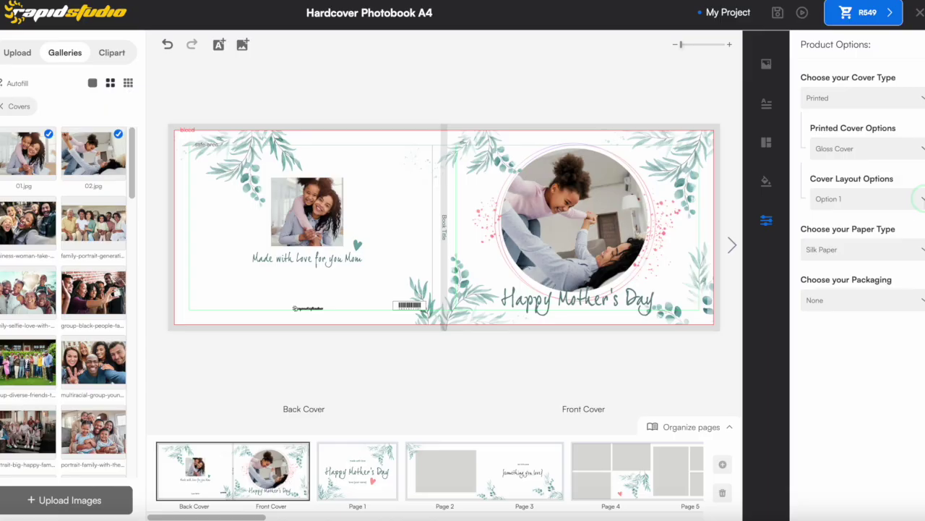
Step: Switch the cover layout of the Mother's Day photobook to Option 2, followed by Option 3
left_click(919, 198)
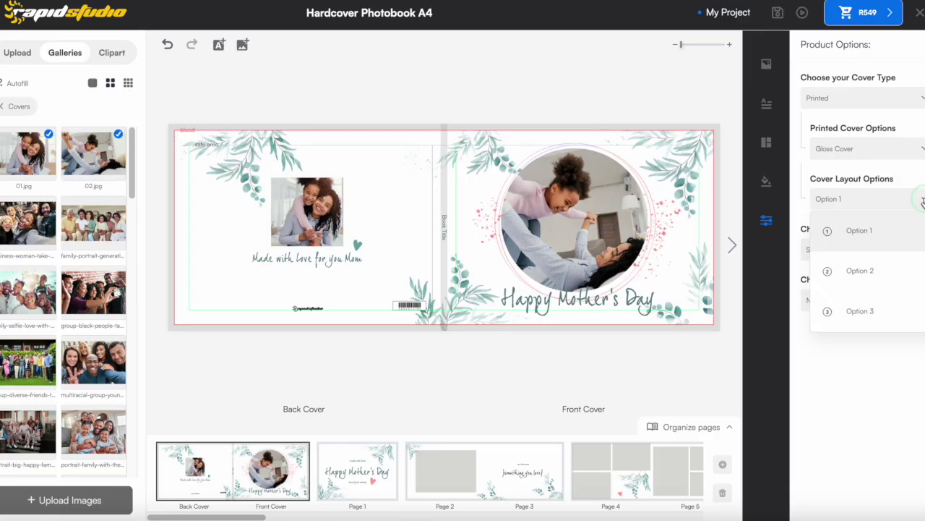
left_click(868, 266)
left_click(920, 199)
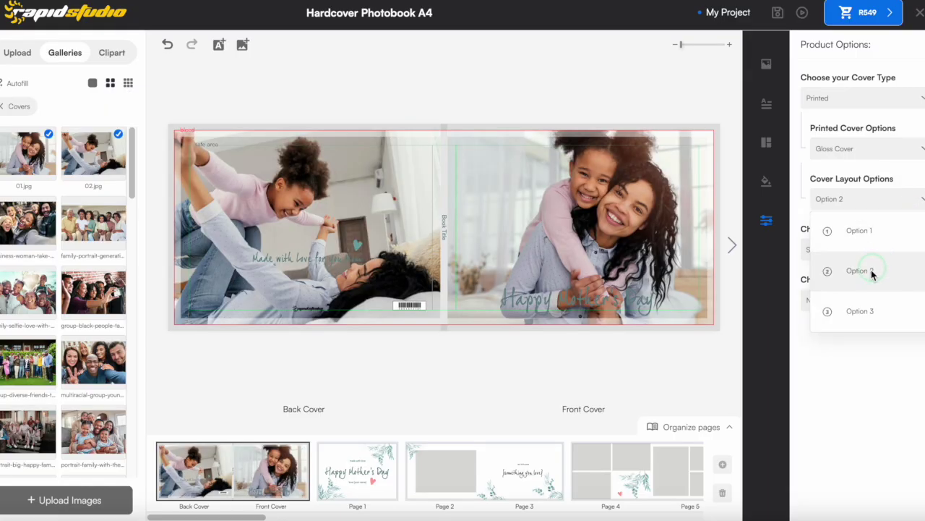
left_click(859, 311)
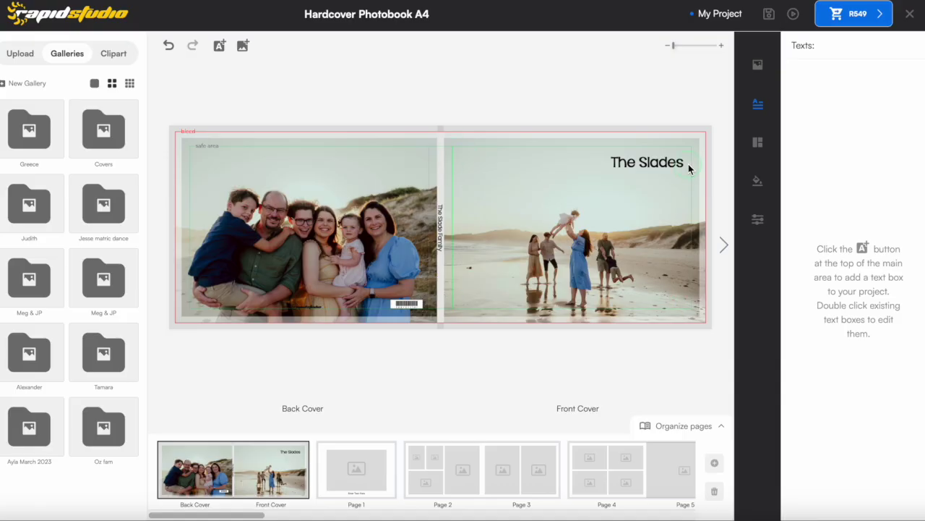
left_click(656, 166)
left_click(183, 130)
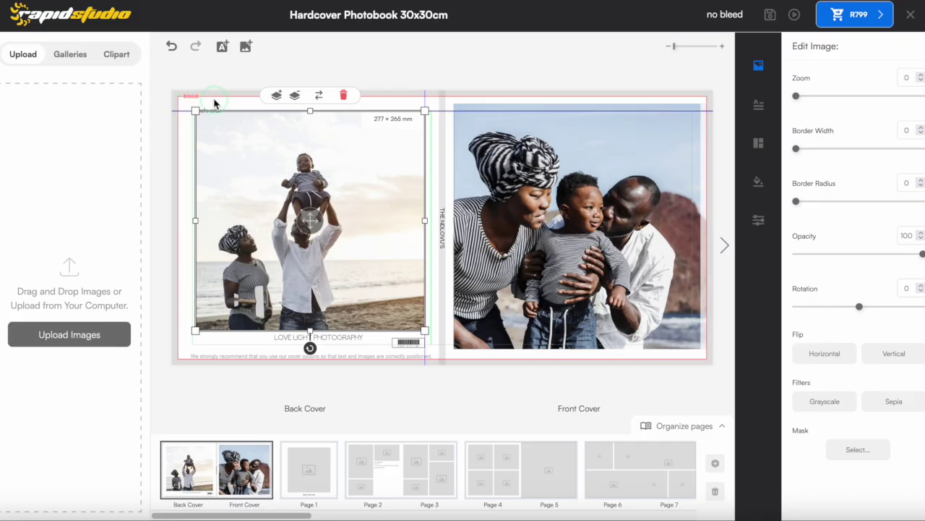
Step: Enlarge the front cover photo past the bleed line to 323 × 332 mm and reposition the image within its frame
left_click(572, 189)
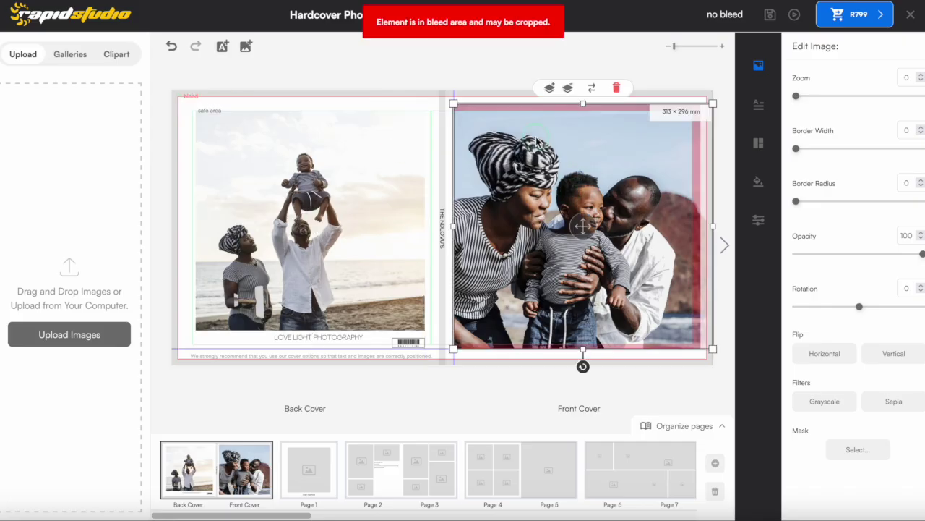
left_click_drag(584, 104, 584, 97)
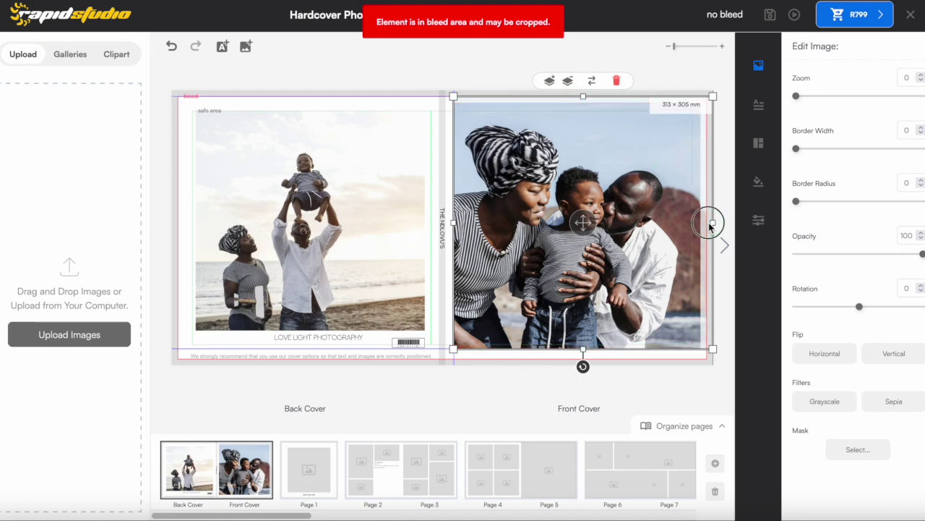
left_click_drag(713, 224, 716, 223)
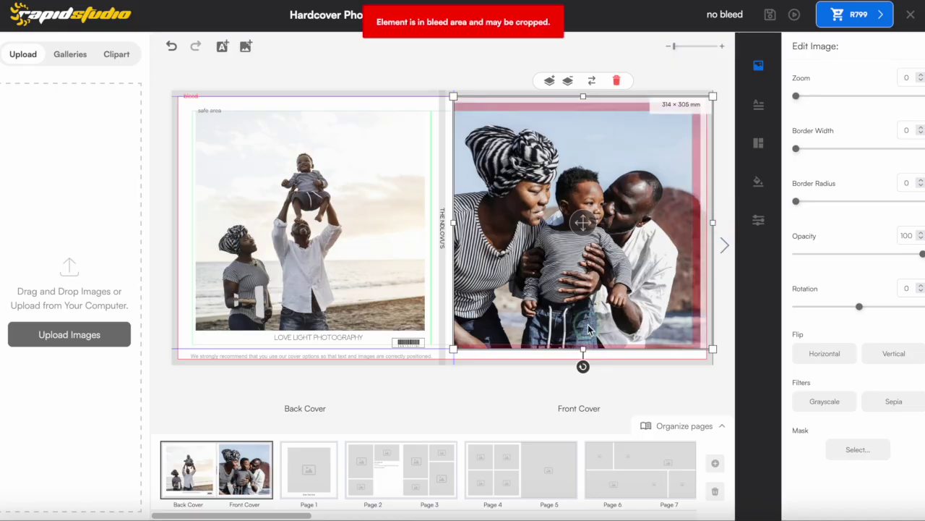
left_click_drag(454, 224, 442, 222)
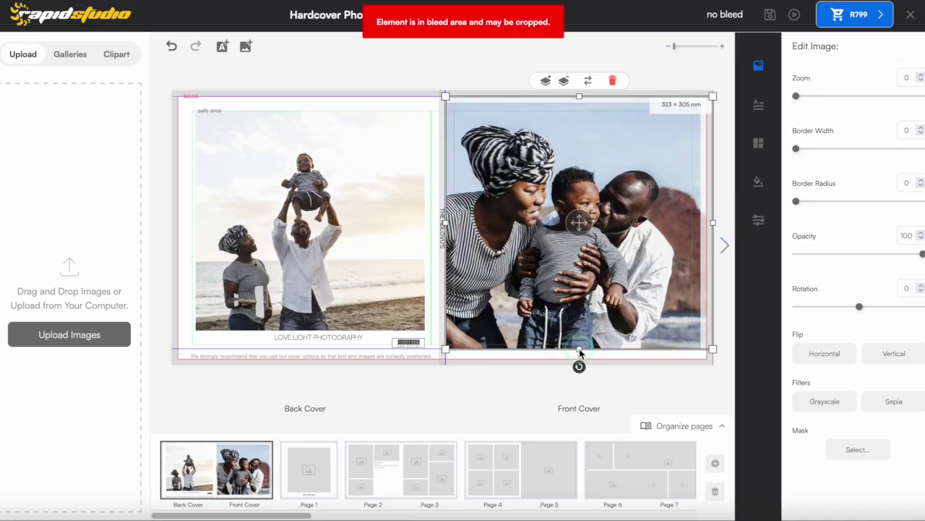
left_click_drag(579, 350, 579, 360)
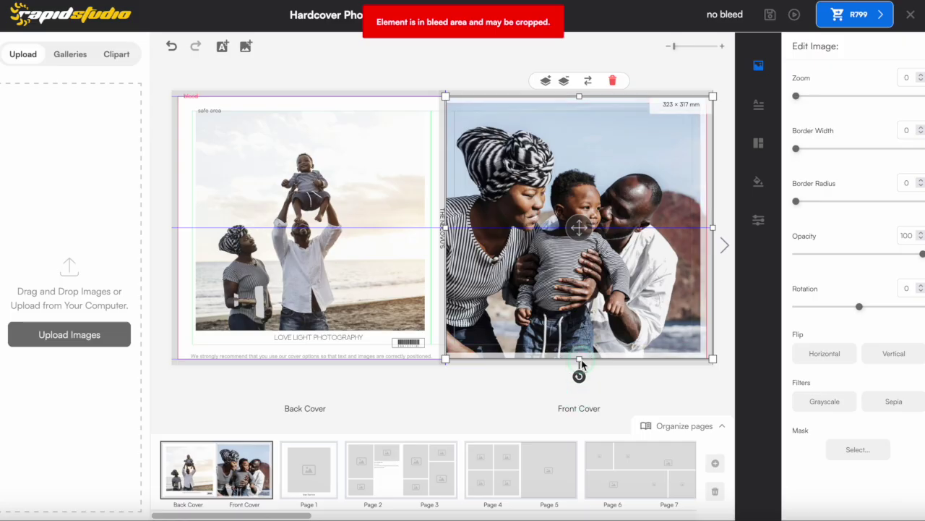
left_click_drag(580, 360, 581, 368)
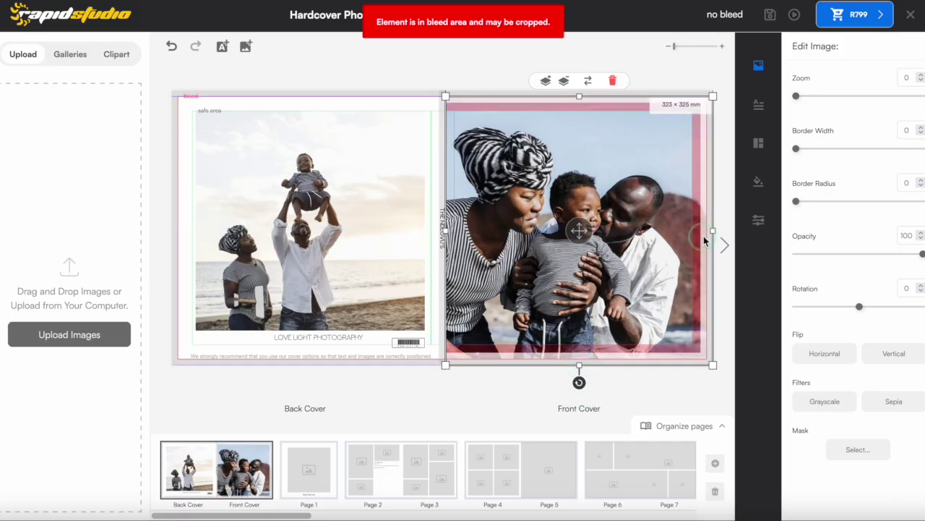
left_click_drag(579, 92, 580, 86)
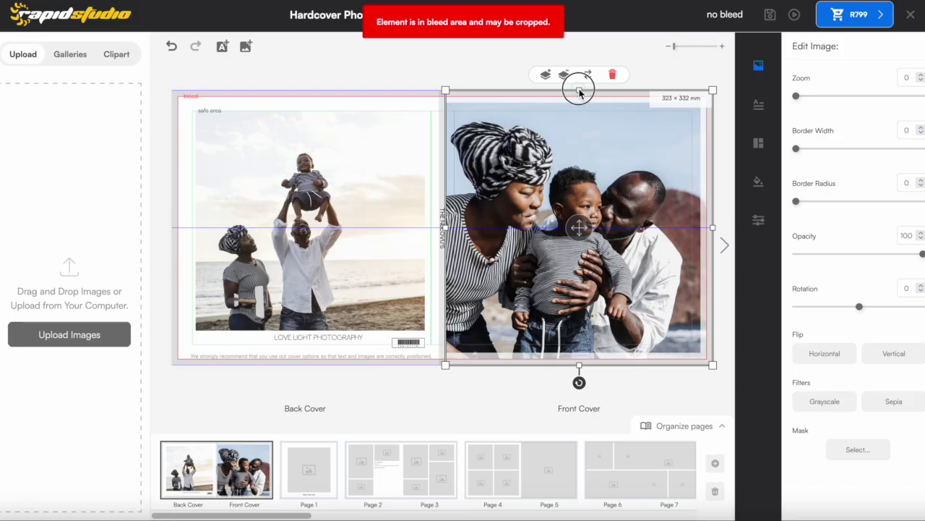
left_click_drag(568, 229, 597, 239)
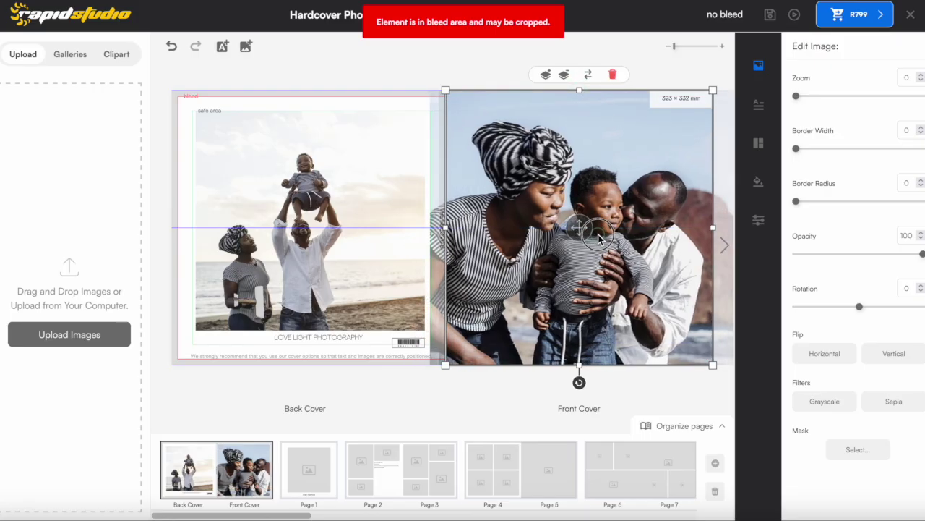
Step: Enlarge the back cover photo on all sides past the bleed line to 323 × 332 mm and preview the cover
left_click(309, 265)
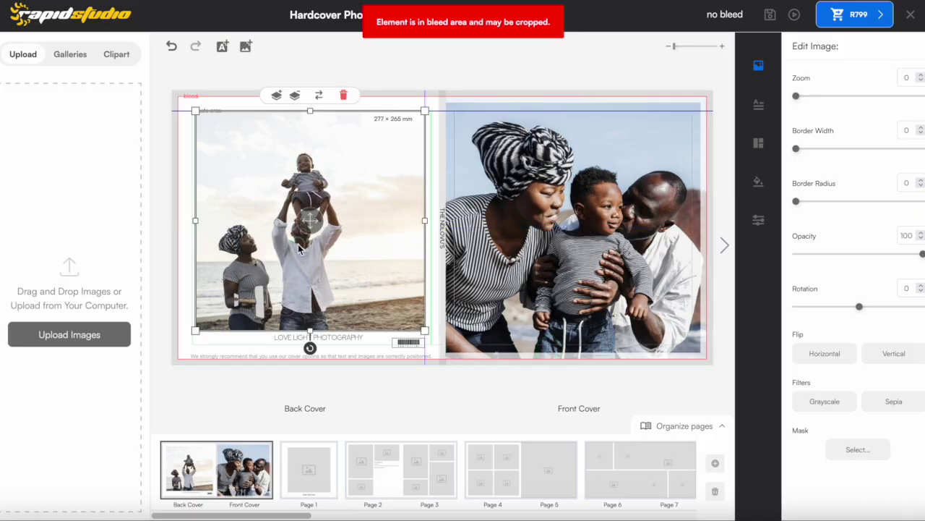
left_click_drag(311, 102, 310, 90)
left_click_drag(195, 211, 172, 209)
left_click_drag(298, 331, 298, 365)
left_click_drag(424, 227, 439, 226)
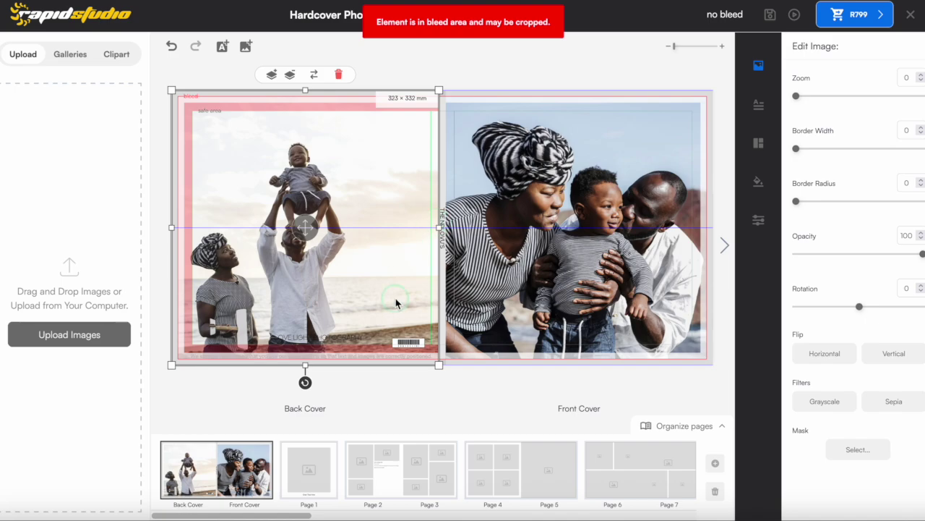
left_click(794, 14)
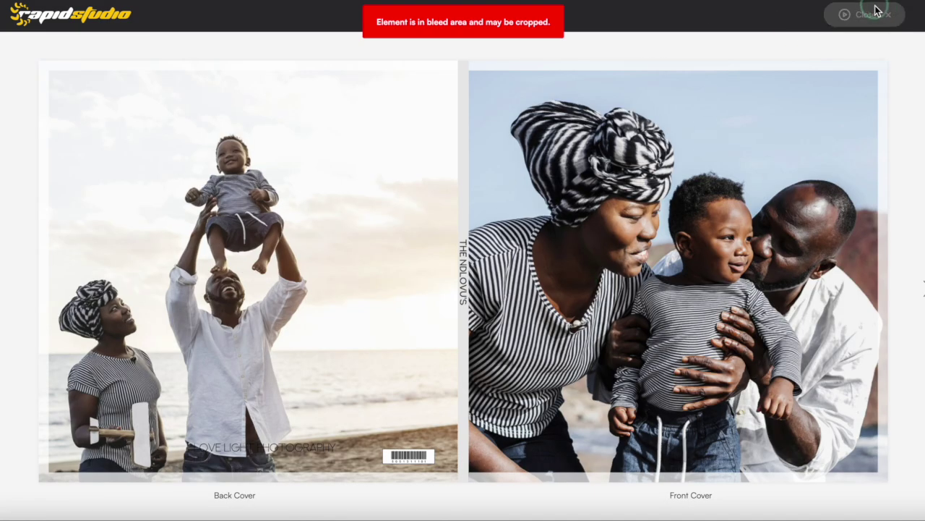
left_click(875, 13)
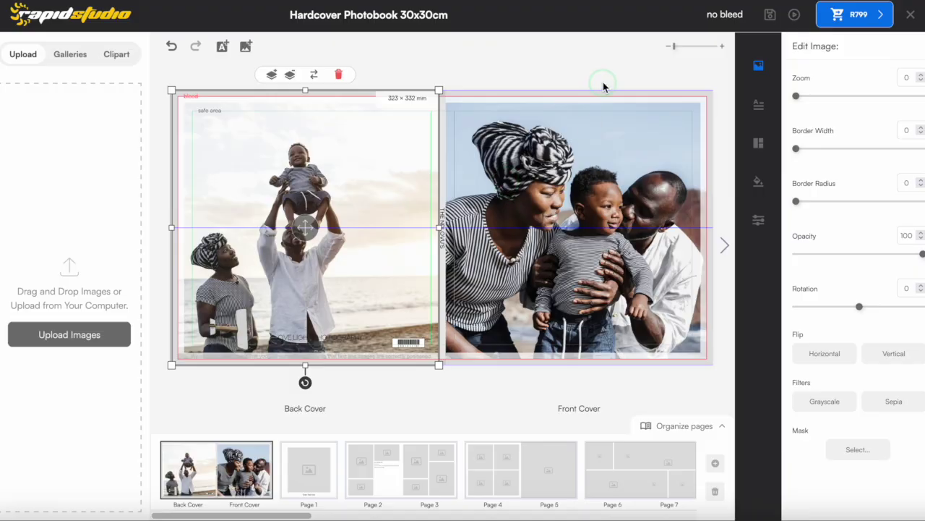
Step: Shrink the front cover photo on all sides to the safe area, making it 288 mm wide
left_click(580, 107)
left_click_drag(581, 91, 580, 111)
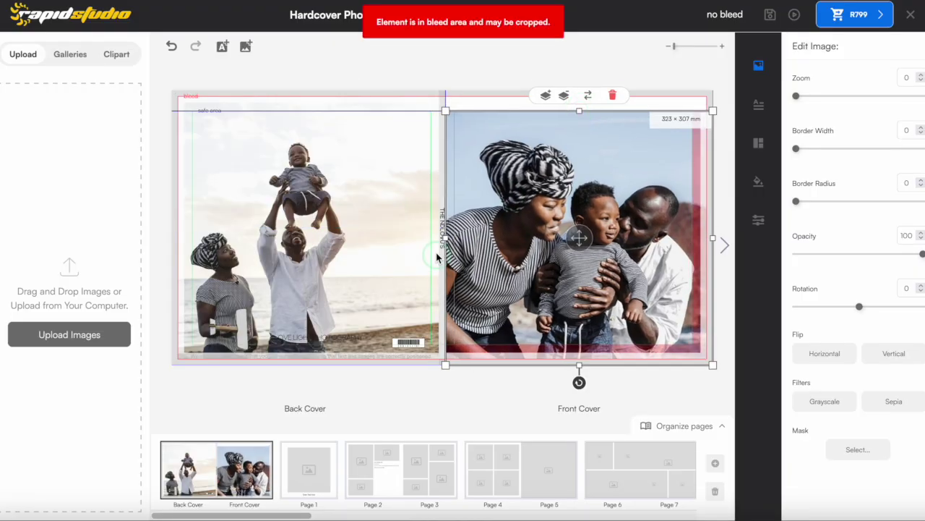
left_click_drag(446, 238, 454, 236)
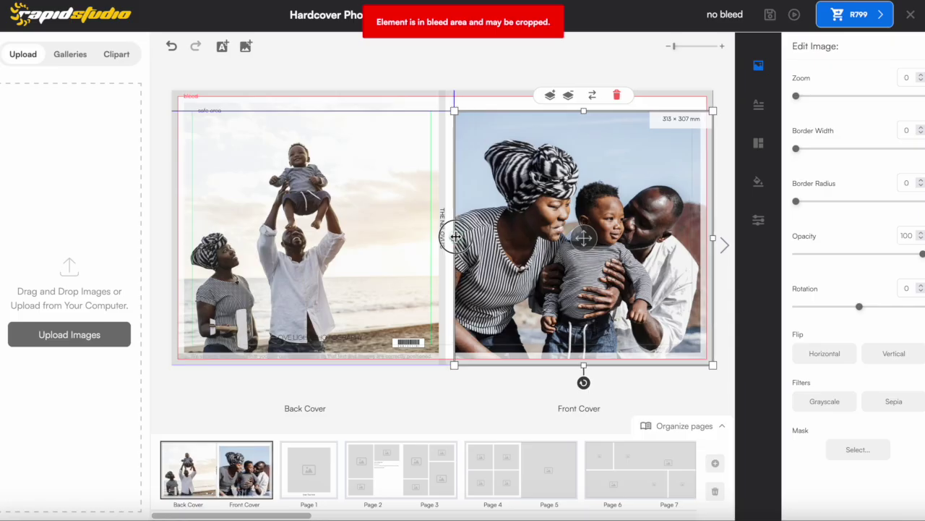
left_click_drag(713, 237, 689, 235)
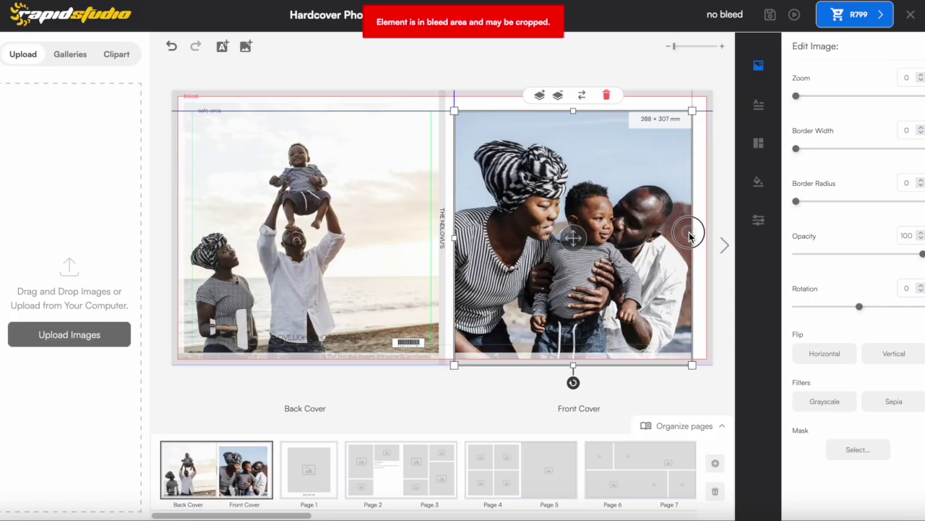
left_click_drag(573, 365, 572, 344)
Step: Shrink the back cover photo to the safe area at 289 × 282 mm and preview the cover
left_click(397, 229)
left_click_drag(438, 230, 431, 228)
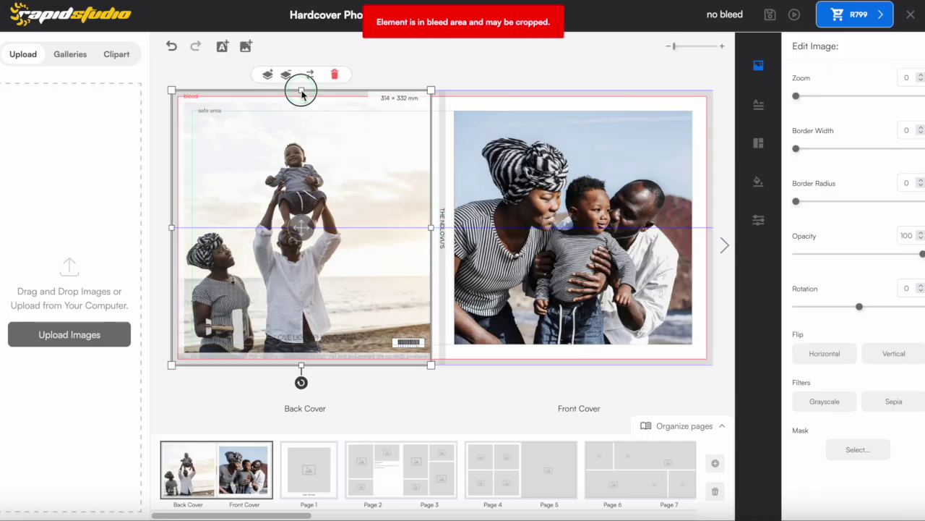
left_click_drag(310, 91, 301, 111)
left_click_drag(172, 237, 192, 241)
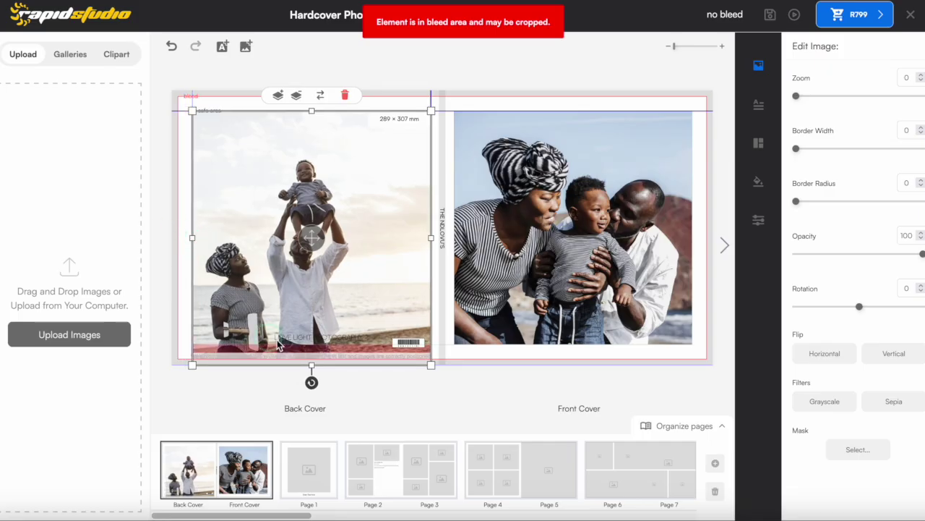
left_click_drag(311, 365, 311, 345)
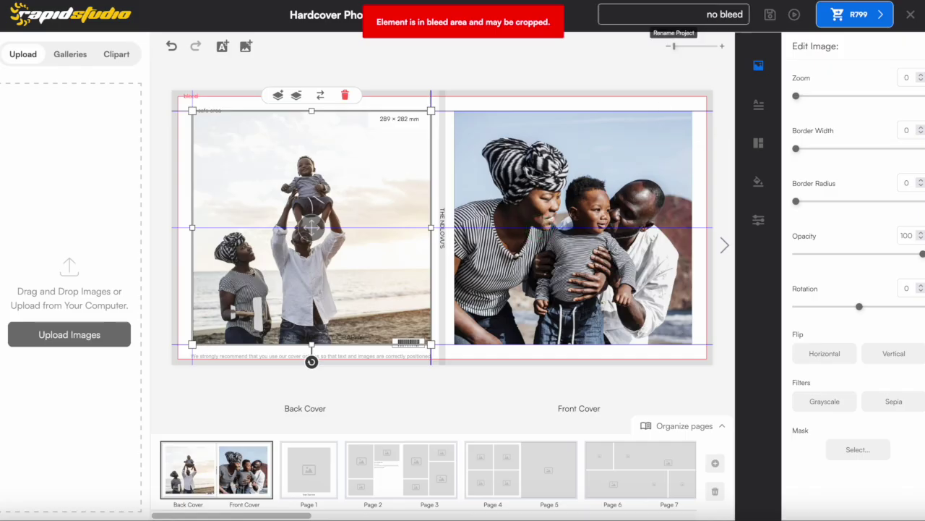
left_click(794, 14)
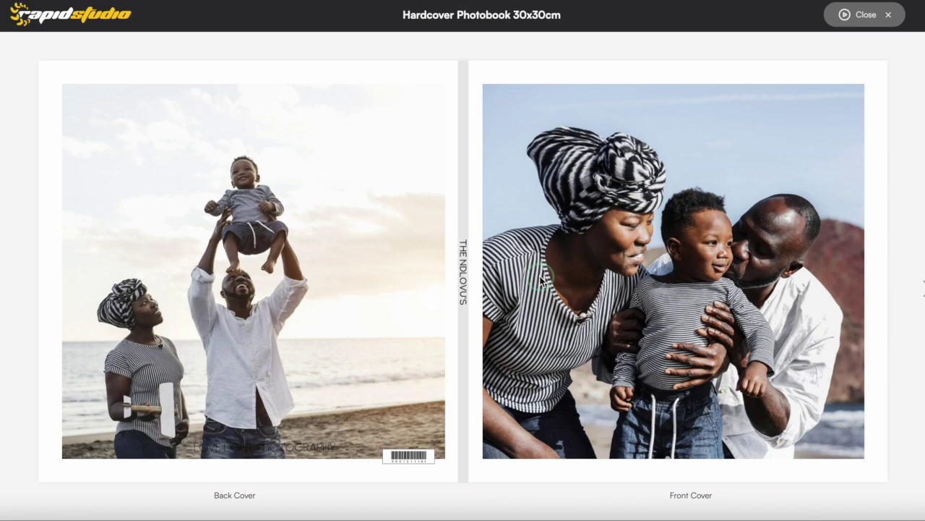
left_click(848, 14)
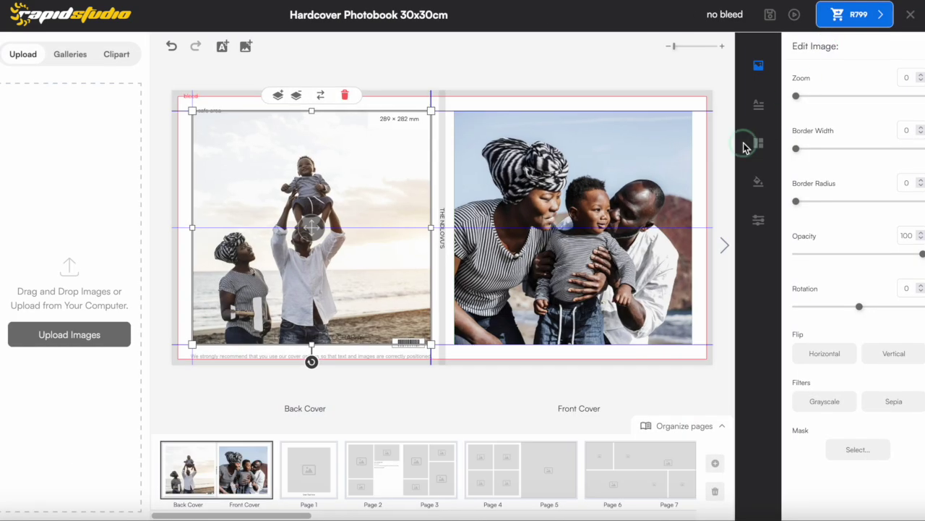
Step: Add a text box over the sky on the front cover photo and enter the family's name as the title
left_click(598, 107)
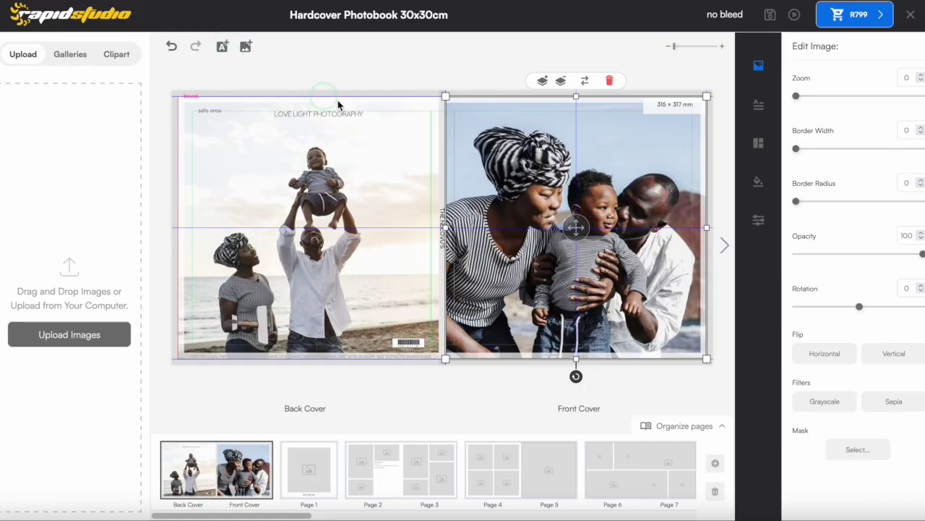
left_click(230, 56)
left_click_drag(431, 229, 623, 149)
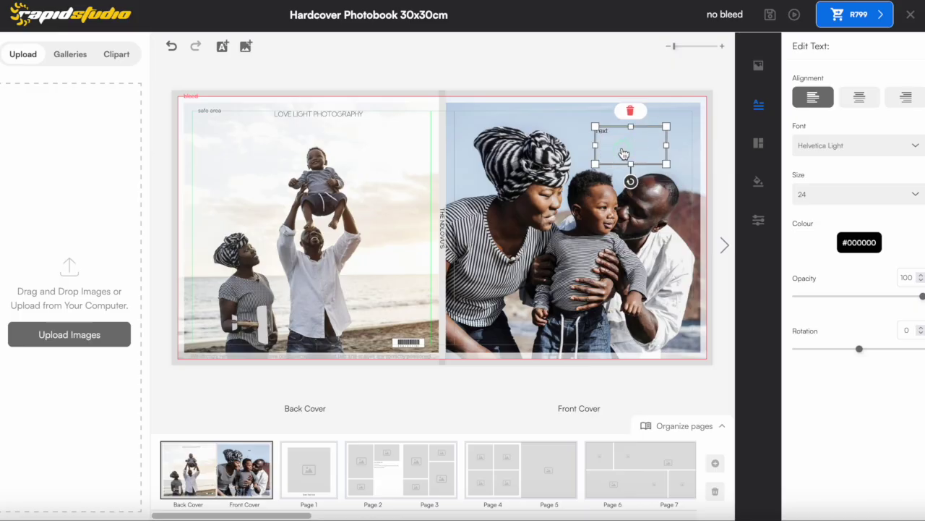
double_click(623, 149)
type("The Ndlovu's")
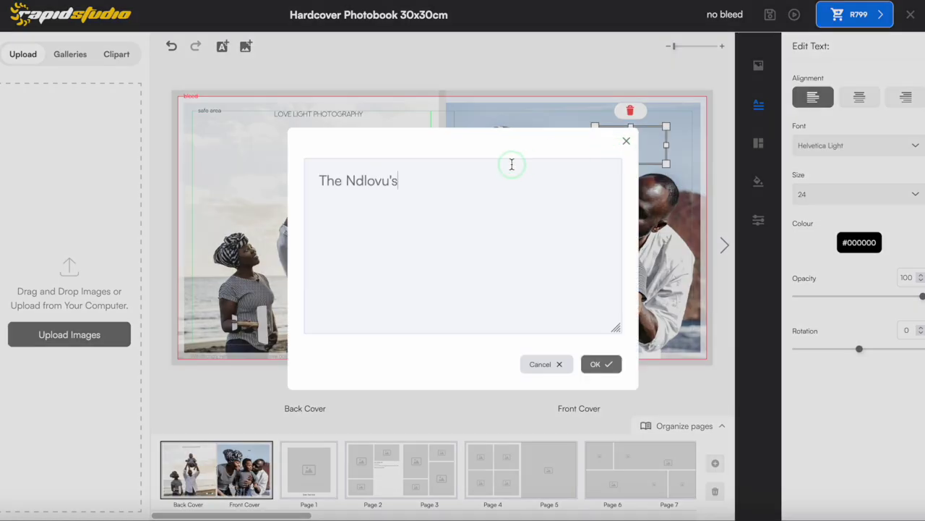
left_click(600, 365)
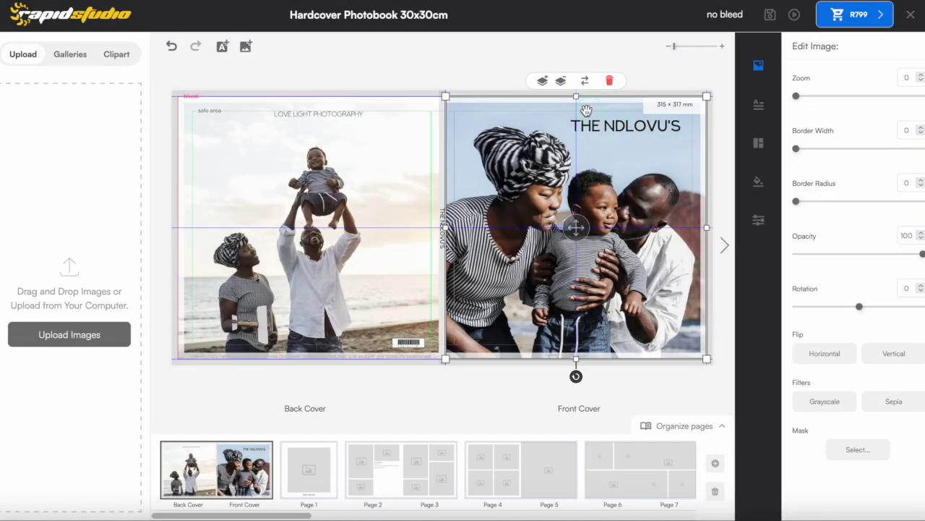
Step: Move the front cover title to the upper-right corner of the safe area and preview the cover
left_click(614, 126)
left_click_drag(614, 126, 623, 120)
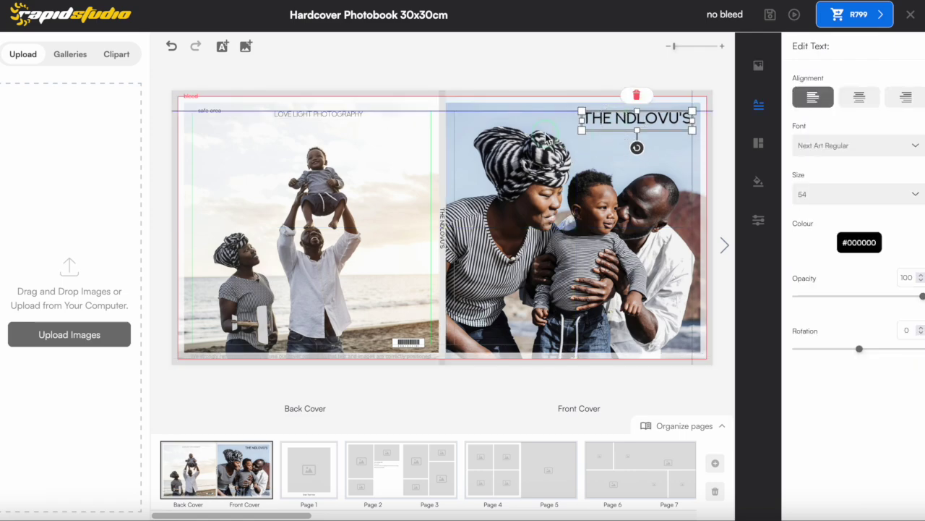
left_click(547, 137)
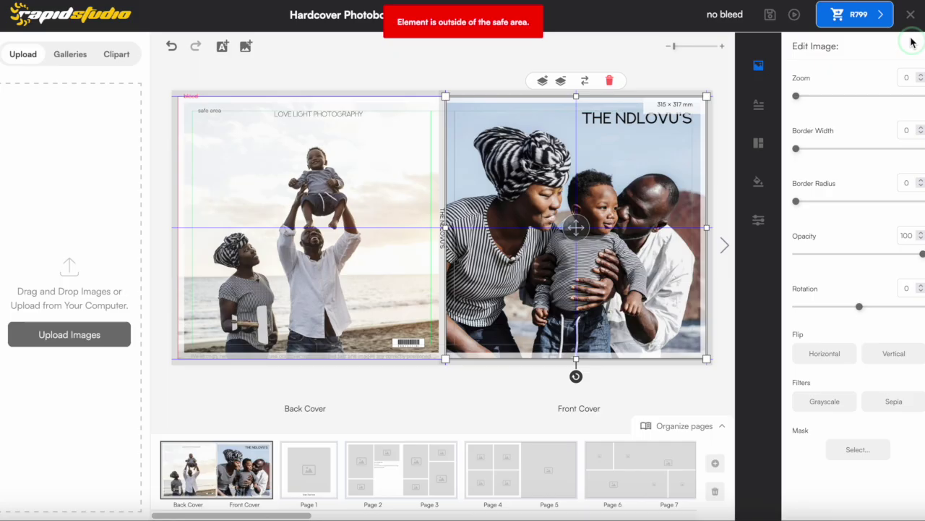
left_click(796, 16)
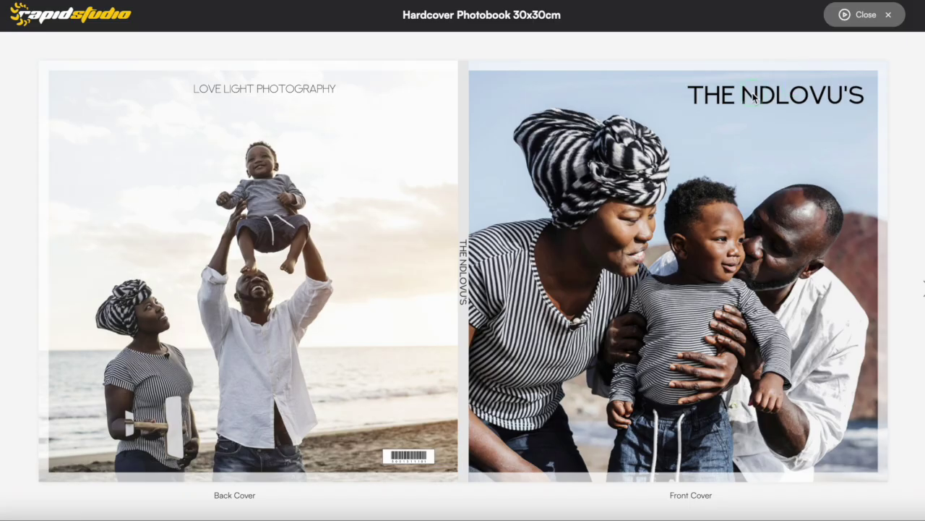
left_click(843, 14)
Step: Nudge the front cover title down and inward from the safe-area edge in two moves, previewing the cover after each
mouse_move(653, 114)
left_mouse_down()
mouse_move(642, 121)
mouse_move(650, 126)
left_mouse_up()
left_click(794, 14)
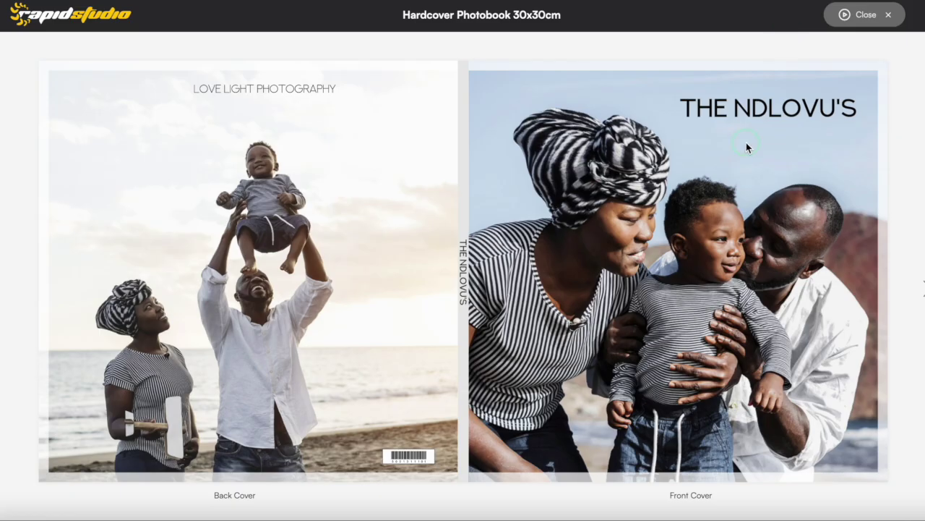
left_click(857, 17)
left_click_drag(660, 129, 658, 131)
left_click(795, 17)
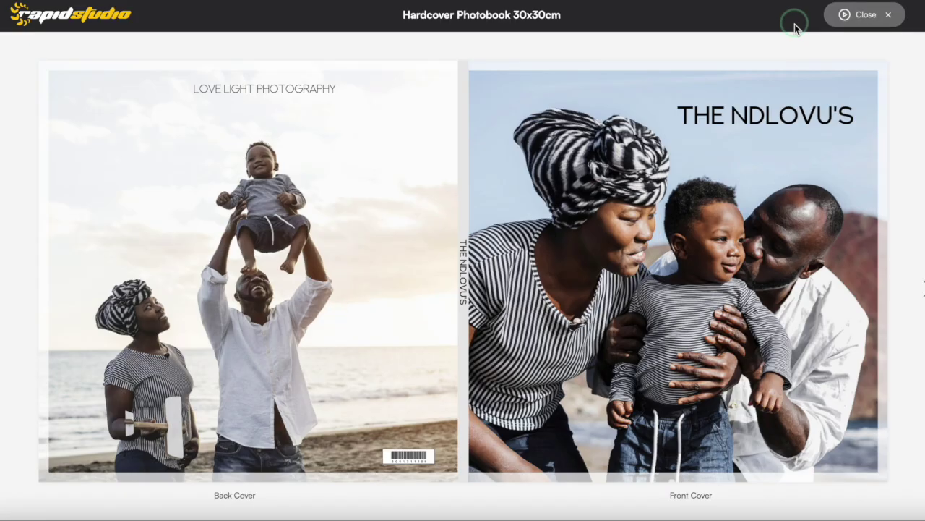